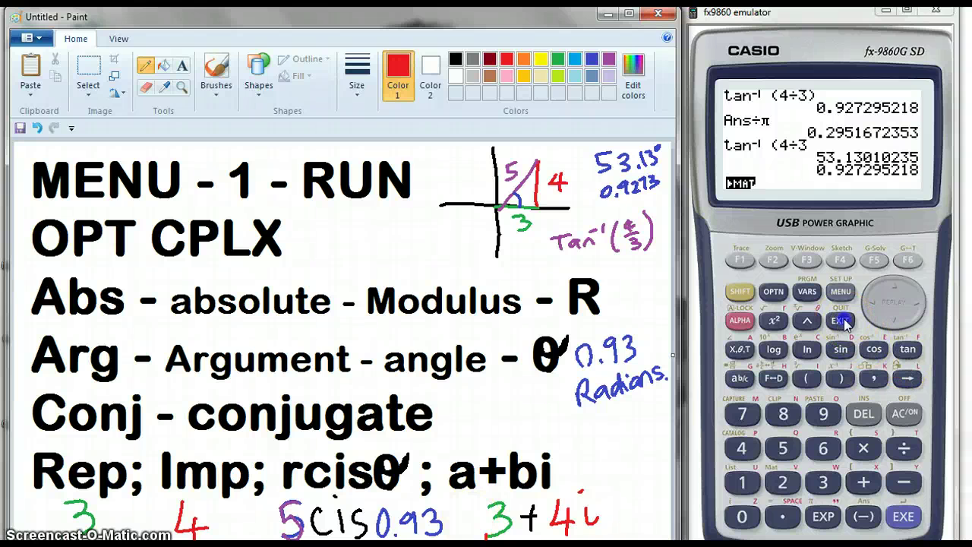
# - Open the RUN-MAT calculation screen and clear the previous calculations
pyautogui.click(840, 293)
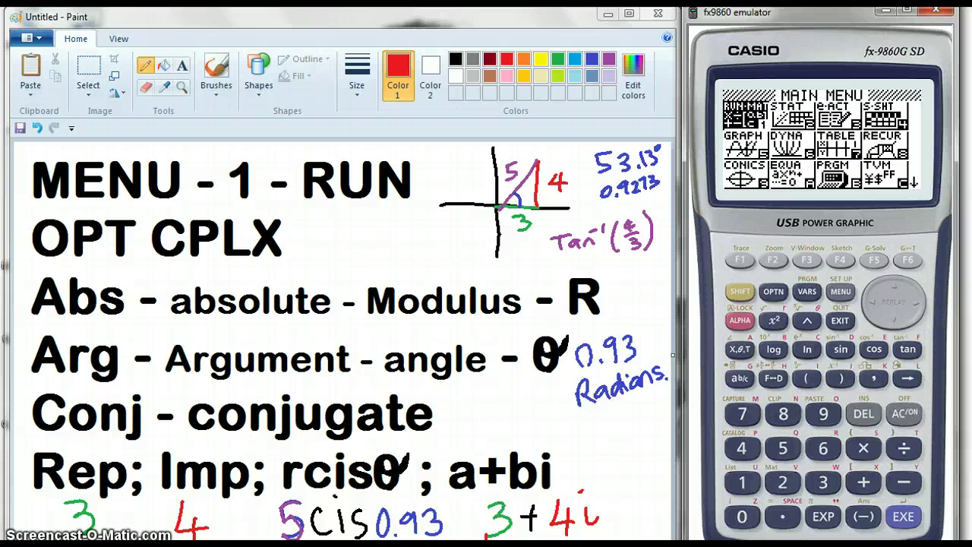
pyautogui.click(902, 517)
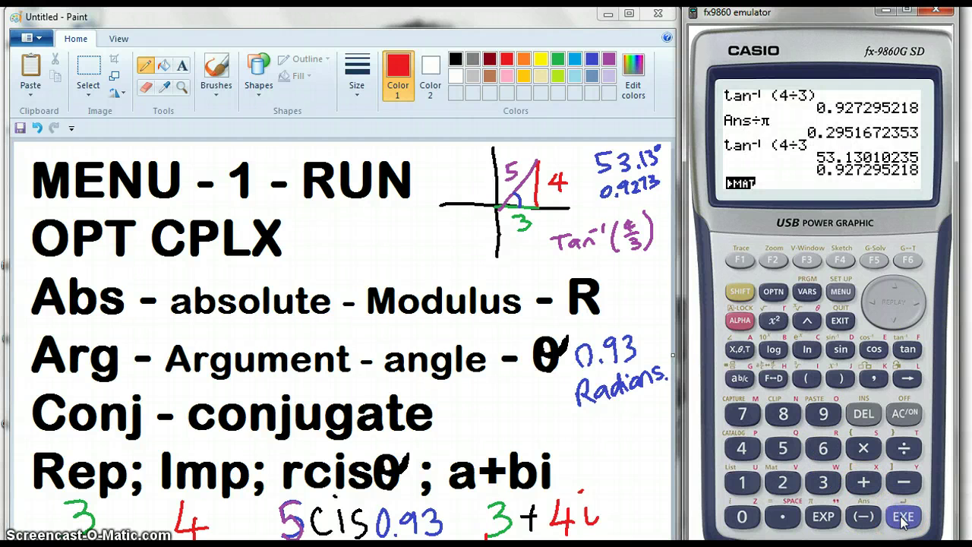
pyautogui.click(903, 414)
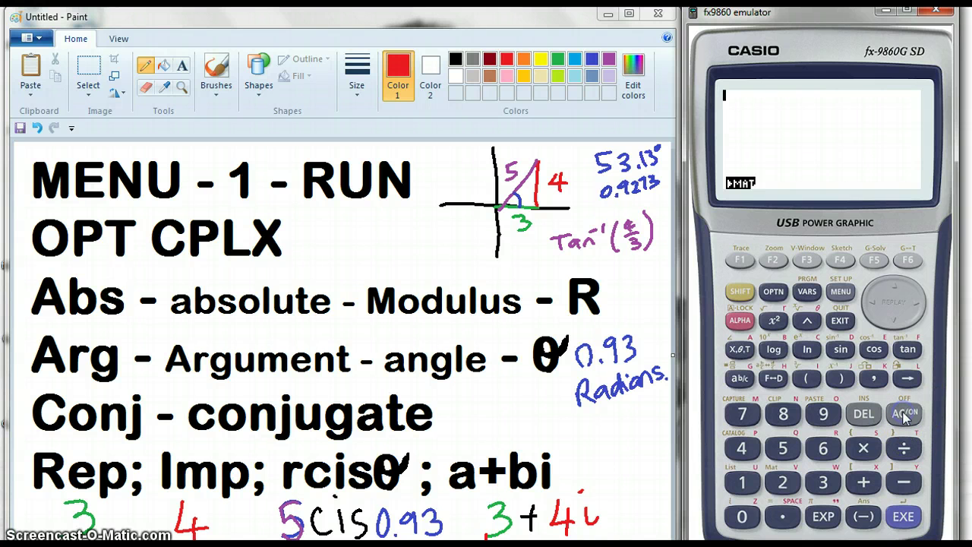
# - Show the CPLX complex-number functions and start the entry with 3
pyautogui.click(774, 292)
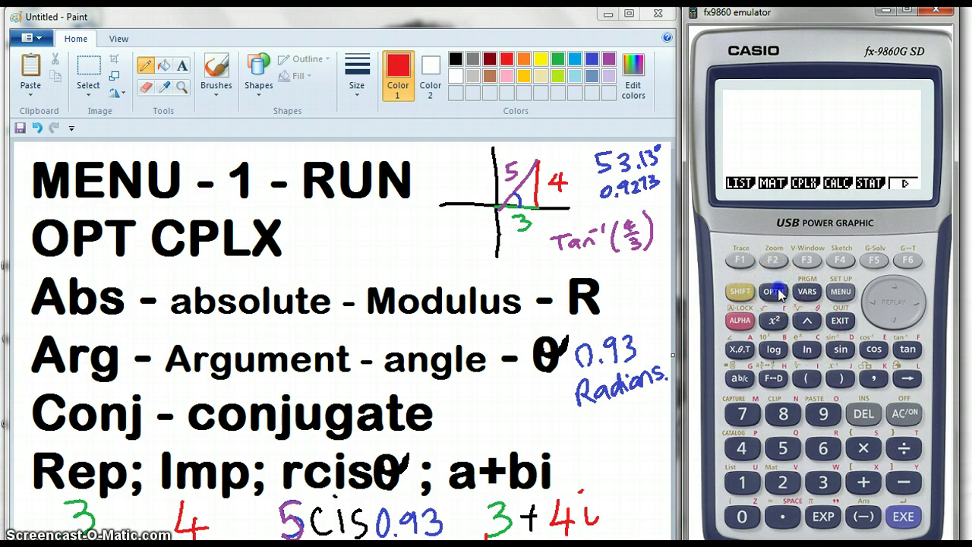
pyautogui.click(808, 258)
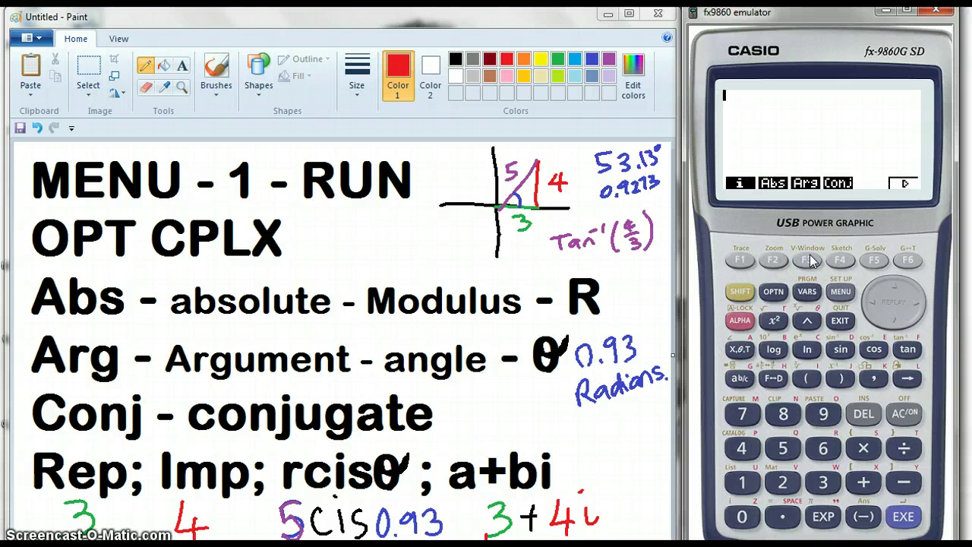
pyautogui.click(822, 481)
# - Complete and evaluate the complex number 3+4i
pyautogui.click(862, 481)
pyautogui.click(741, 450)
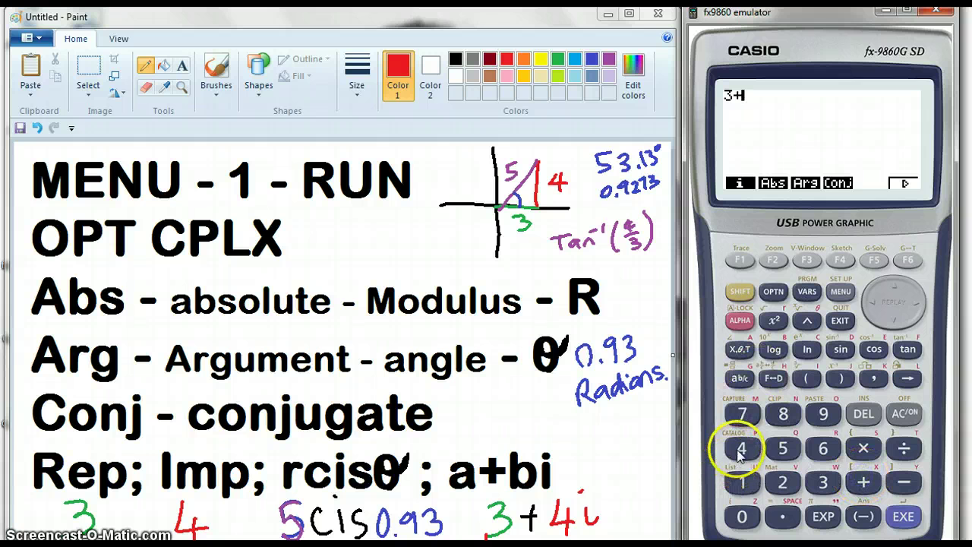
pyautogui.click(740, 261)
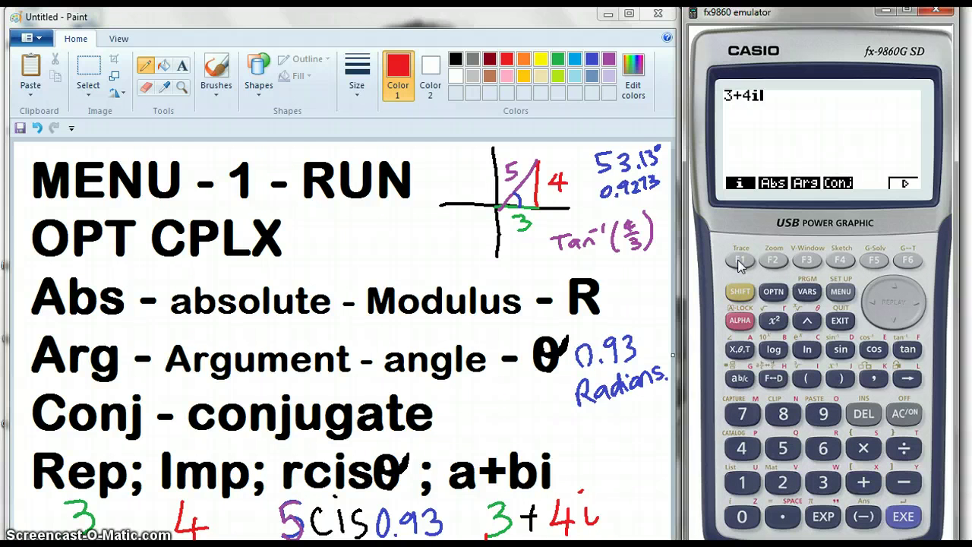
pyautogui.click(903, 516)
# - Calculate Abs(3+4i), giving a modulus of 5
pyautogui.click(775, 261)
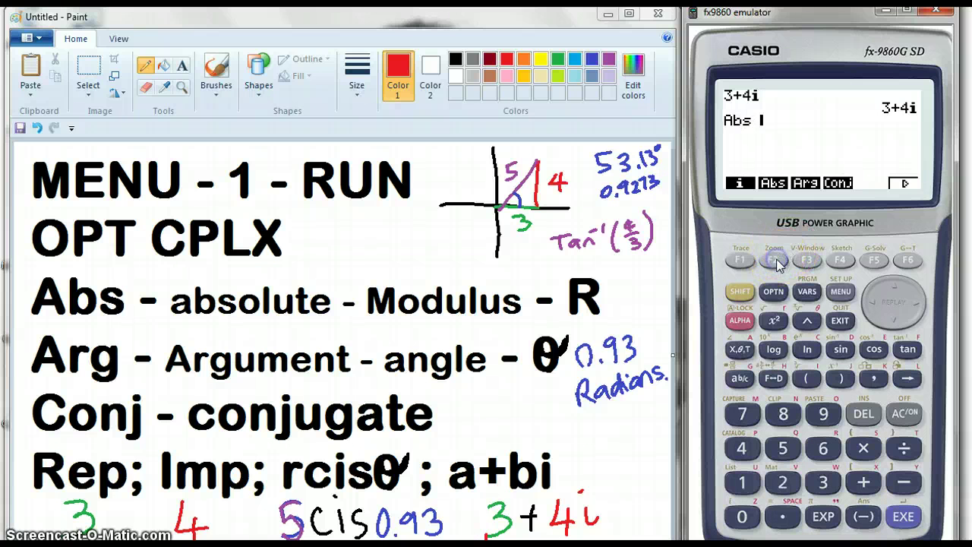
pyautogui.click(806, 377)
pyautogui.click(823, 485)
pyautogui.click(864, 482)
pyautogui.click(740, 448)
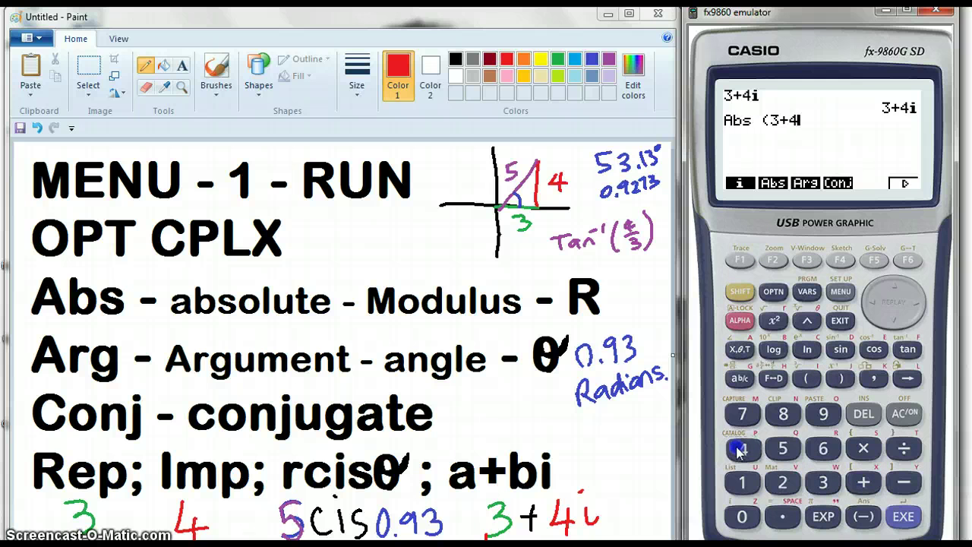
pyautogui.click(739, 259)
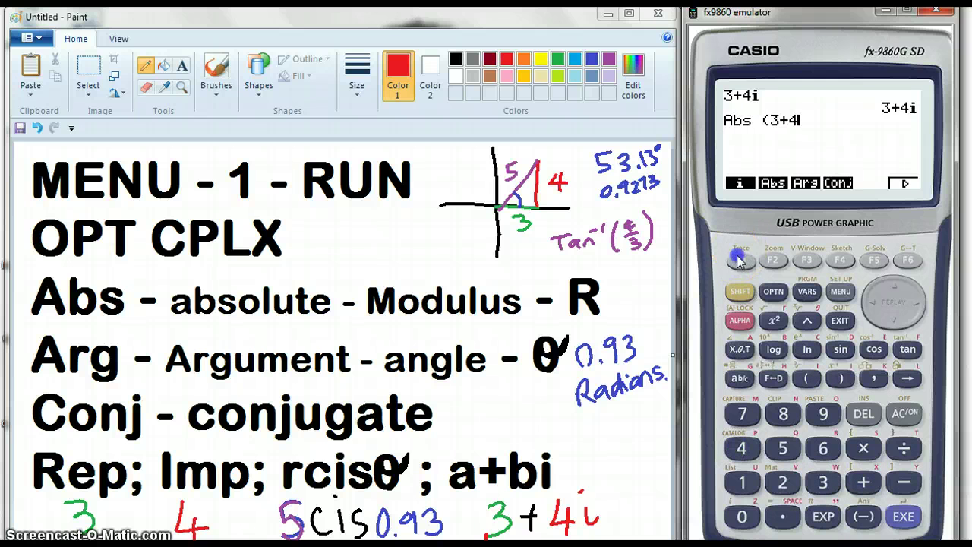
pyautogui.click(904, 517)
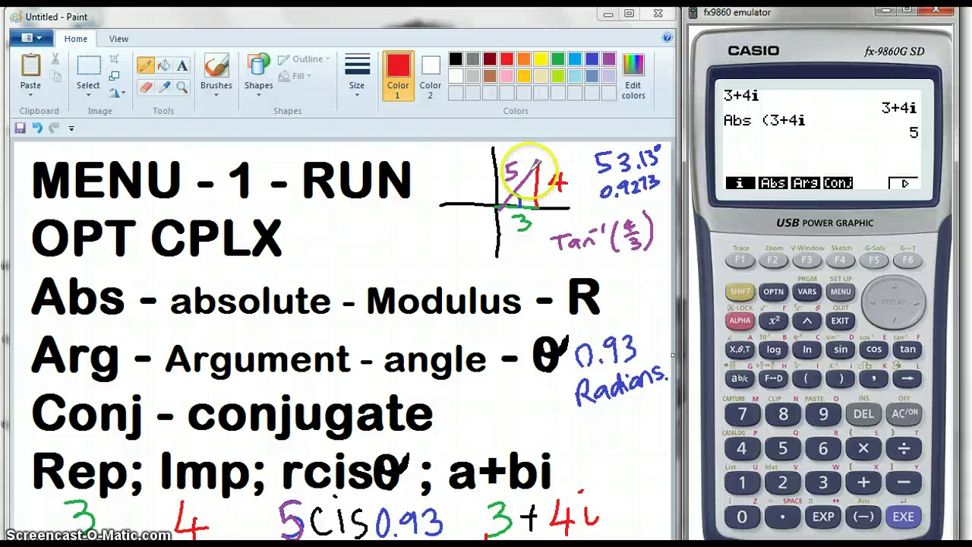
# - Evaluate Arg(3+4i), giving 0.927295218 radians
pyautogui.click(807, 261)
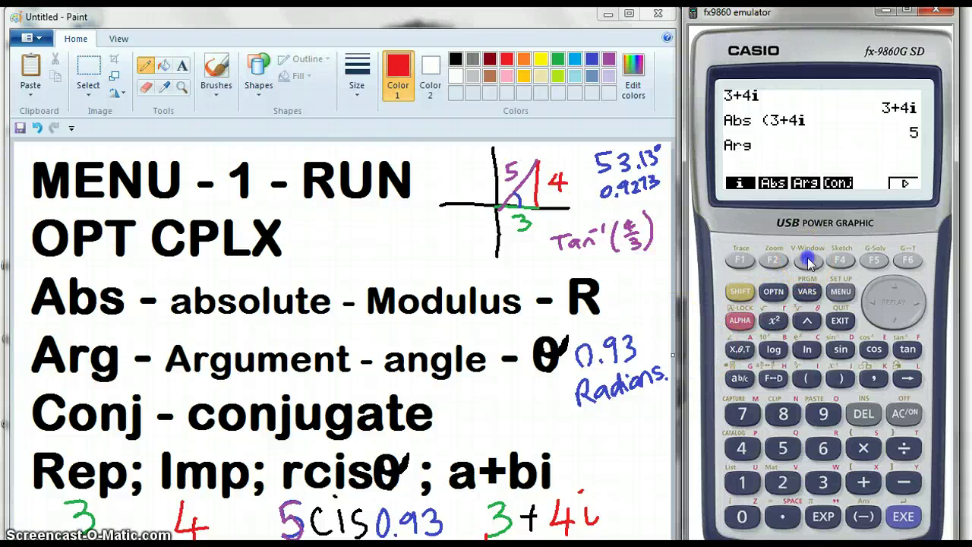
pyautogui.click(807, 378)
pyautogui.click(822, 483)
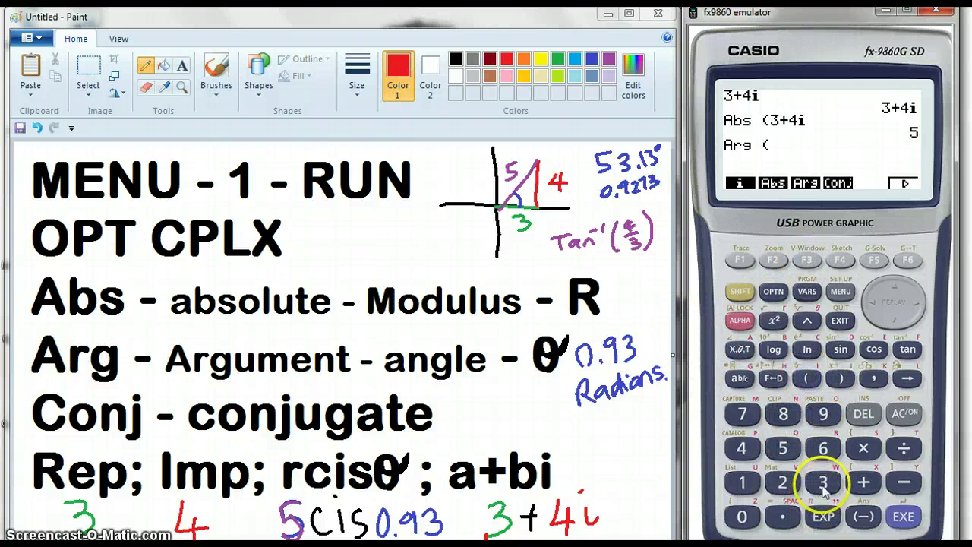
pyautogui.click(864, 483)
pyautogui.click(741, 448)
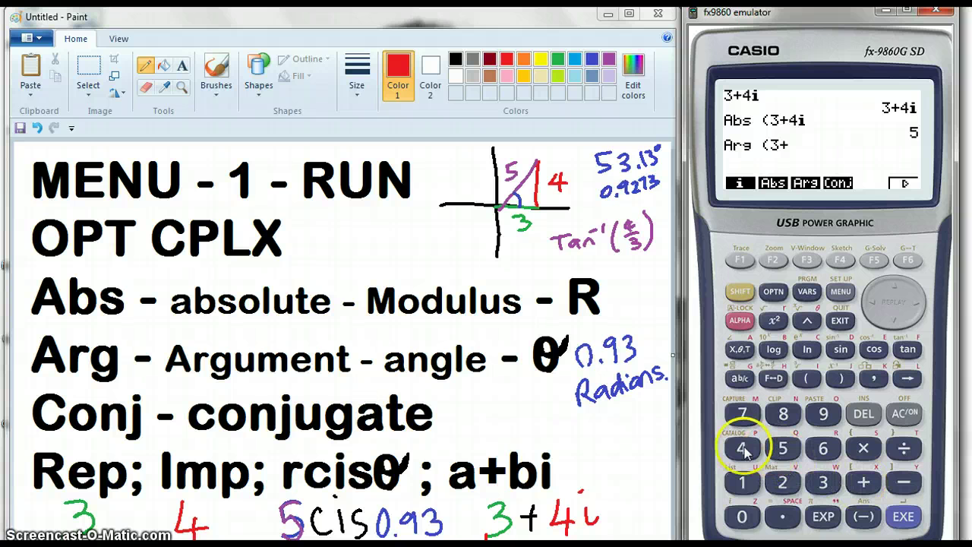
pyautogui.click(734, 254)
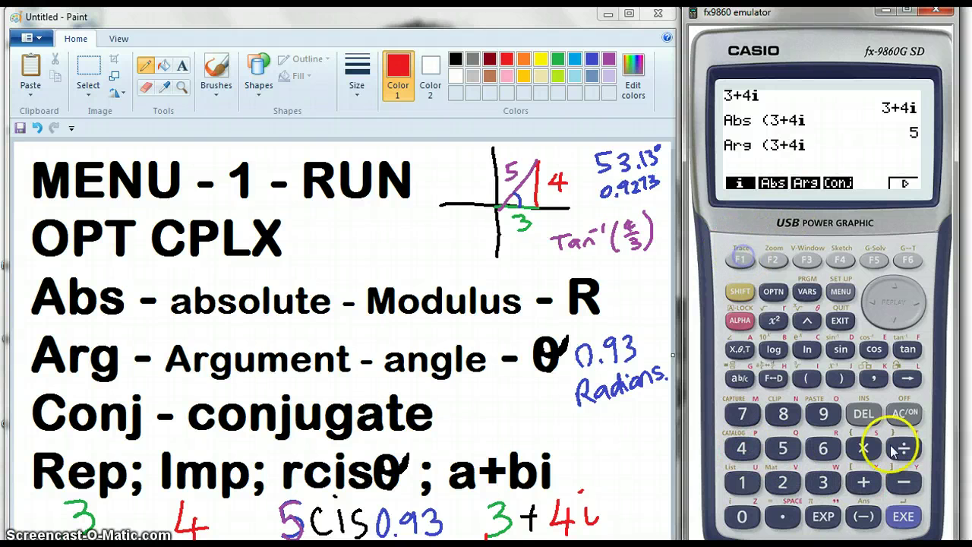
pyautogui.click(903, 515)
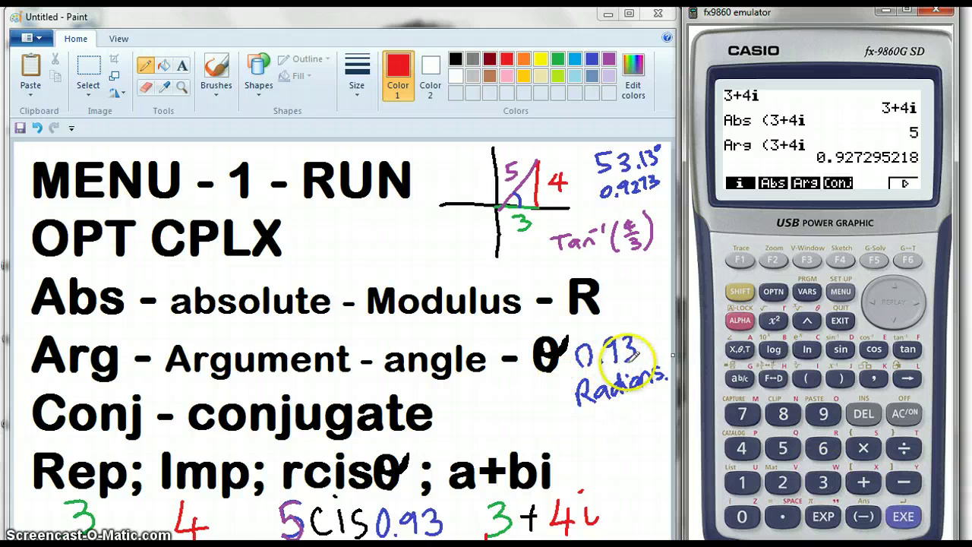
# - Set the angle unit to Deg in SET UP and re-run Arg, giving 53.13010235
pyautogui.click(740, 290)
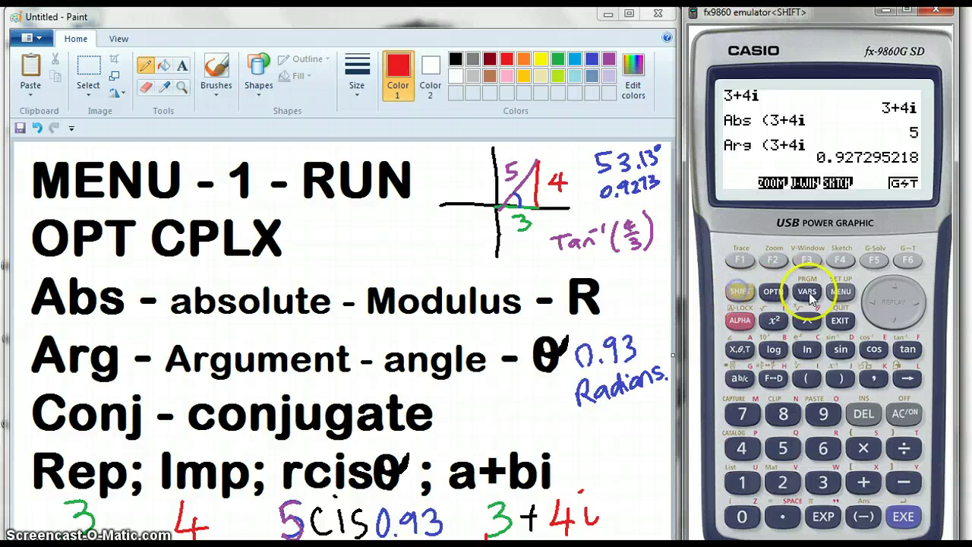
pyautogui.click(841, 293)
pyautogui.click(894, 326)
pyautogui.click(895, 327)
pyautogui.click(895, 327)
pyautogui.click(894, 326)
pyautogui.click(894, 327)
pyautogui.click(894, 326)
pyautogui.click(736, 259)
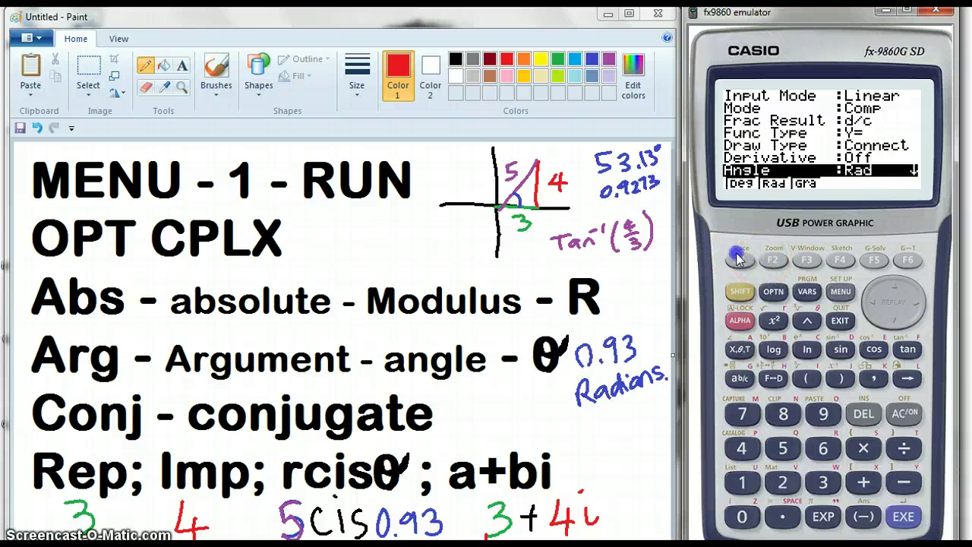
pyautogui.click(903, 517)
pyautogui.click(903, 518)
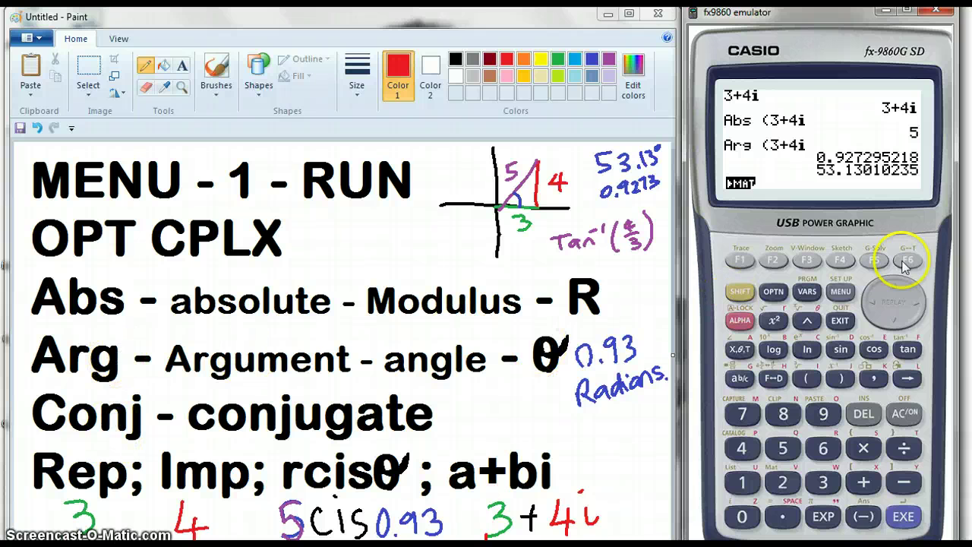
# - Evaluate Conj(3+4i) from the CPLX menu, returning 3-4i
pyautogui.click(774, 293)
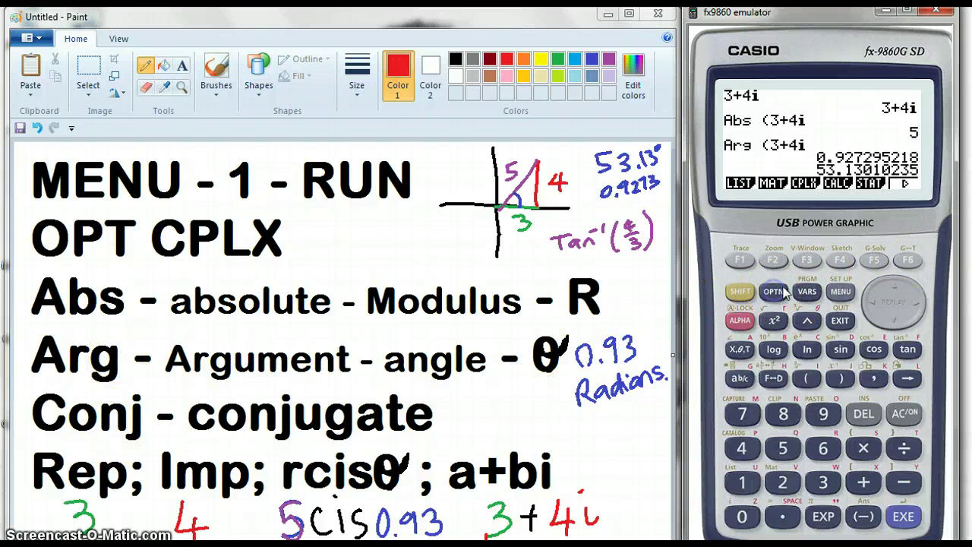
pyautogui.click(806, 261)
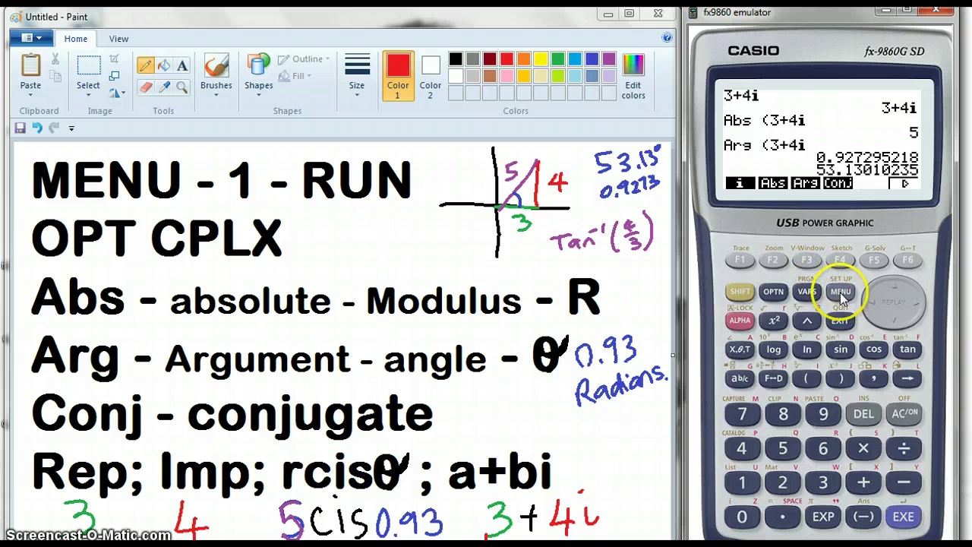
pyautogui.click(841, 261)
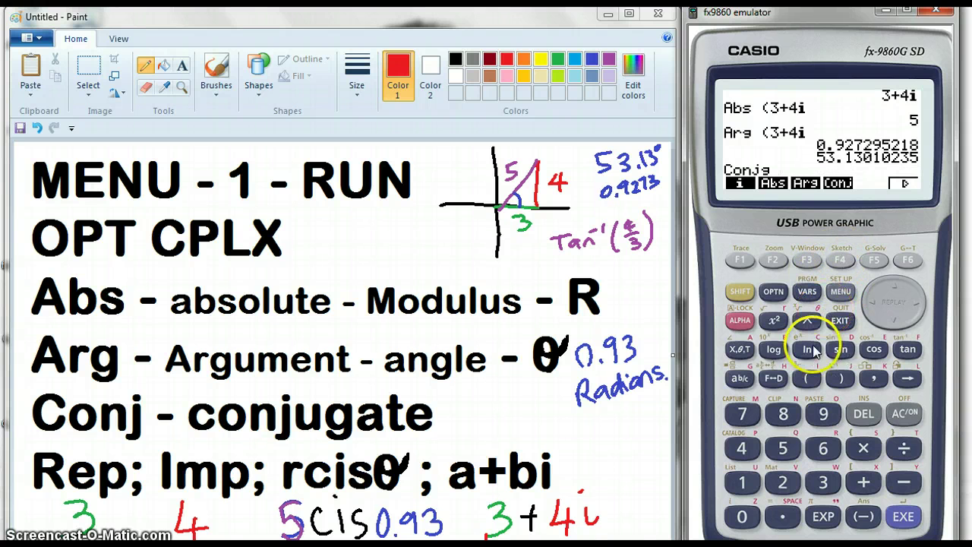
pyautogui.click(806, 378)
pyautogui.click(820, 482)
pyautogui.click(863, 482)
pyautogui.click(742, 448)
pyautogui.click(739, 261)
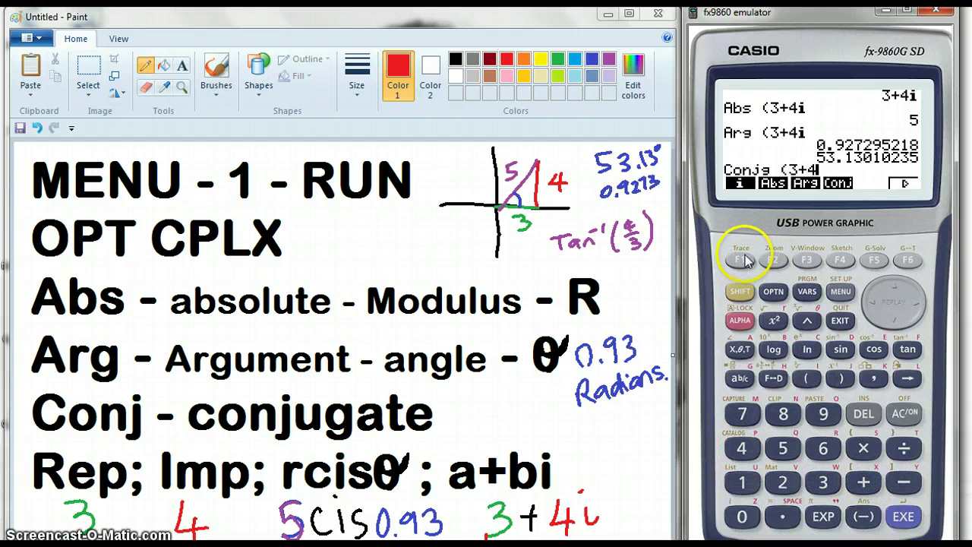
pyautogui.click(904, 516)
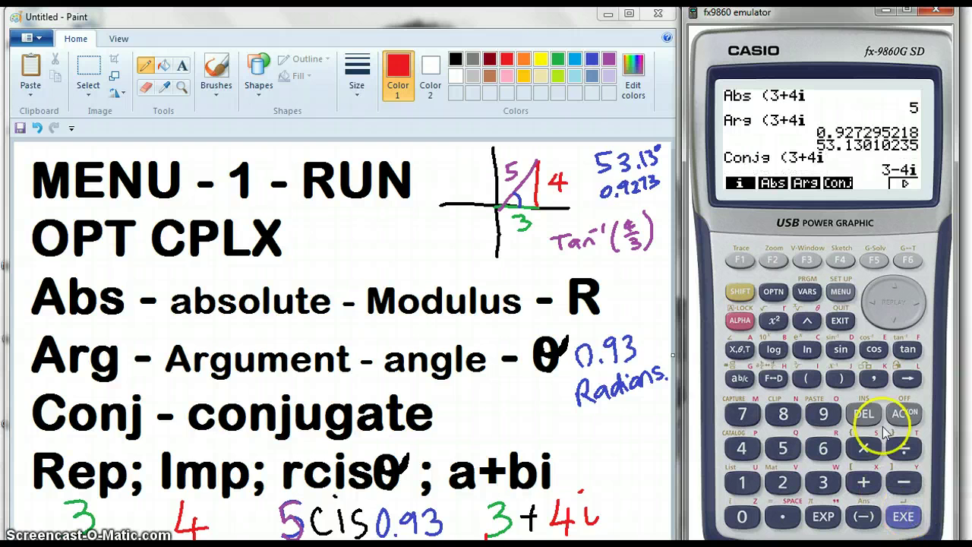
pyautogui.click(909, 260)
# - Evaluate ReP Ans, giving the real part 3
pyautogui.click(740, 260)
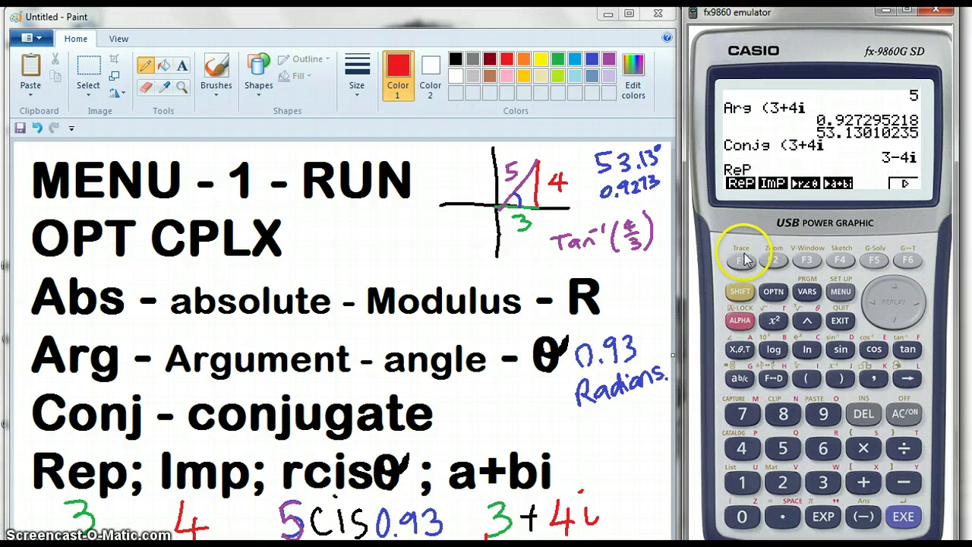
pyautogui.click(737, 292)
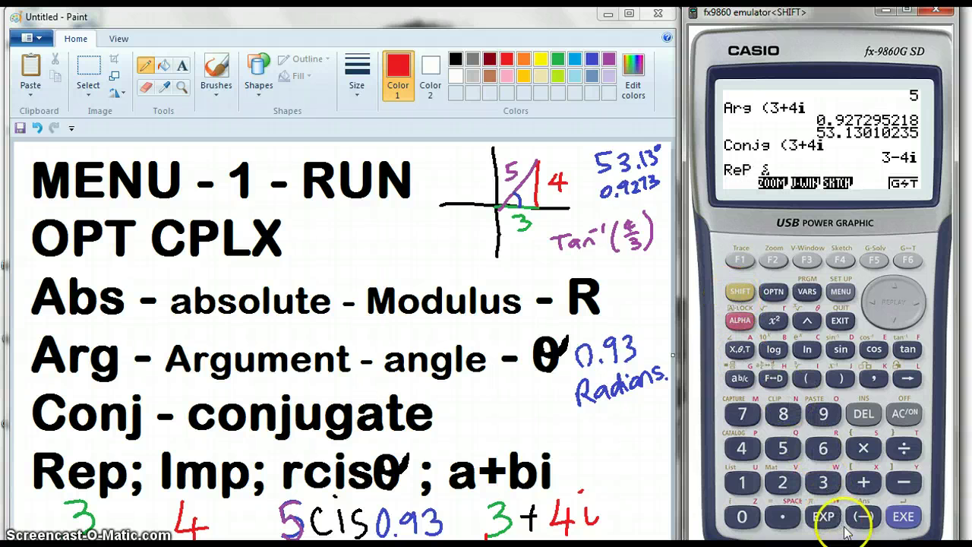
pyautogui.click(864, 517)
pyautogui.click(917, 518)
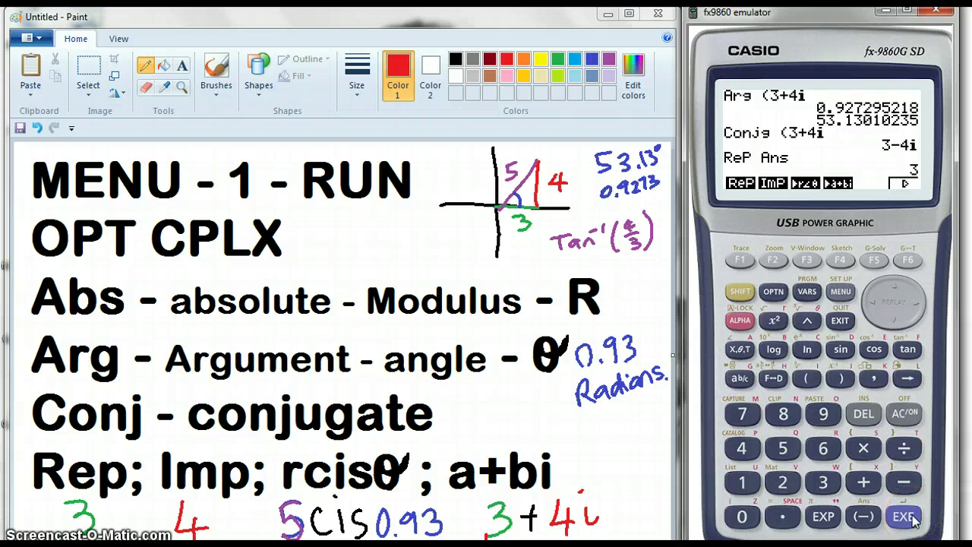
# - Start an ImP( entry and delete the mistyped characters
pyautogui.click(773, 261)
pyautogui.click(807, 378)
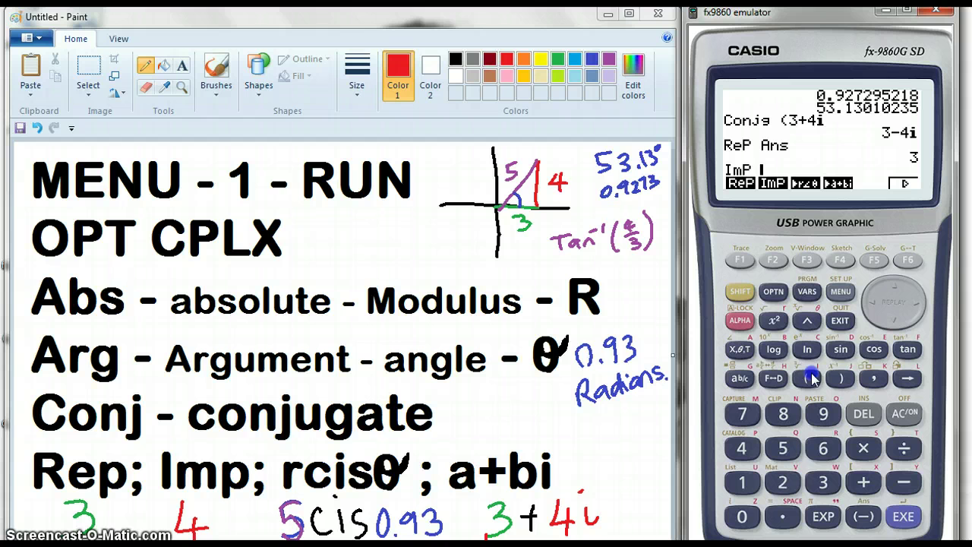
pyautogui.click(863, 482)
pyautogui.click(741, 448)
pyautogui.click(776, 263)
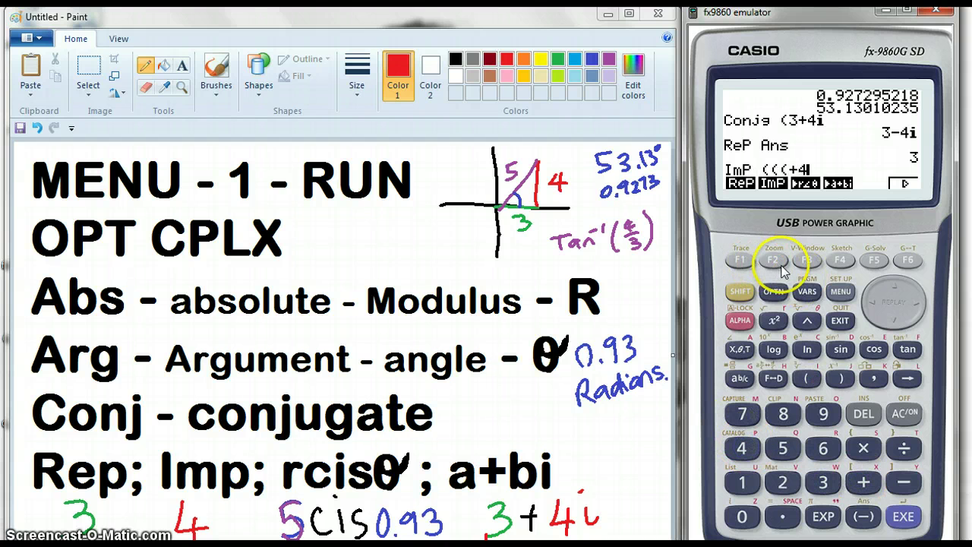
pyautogui.click(865, 415)
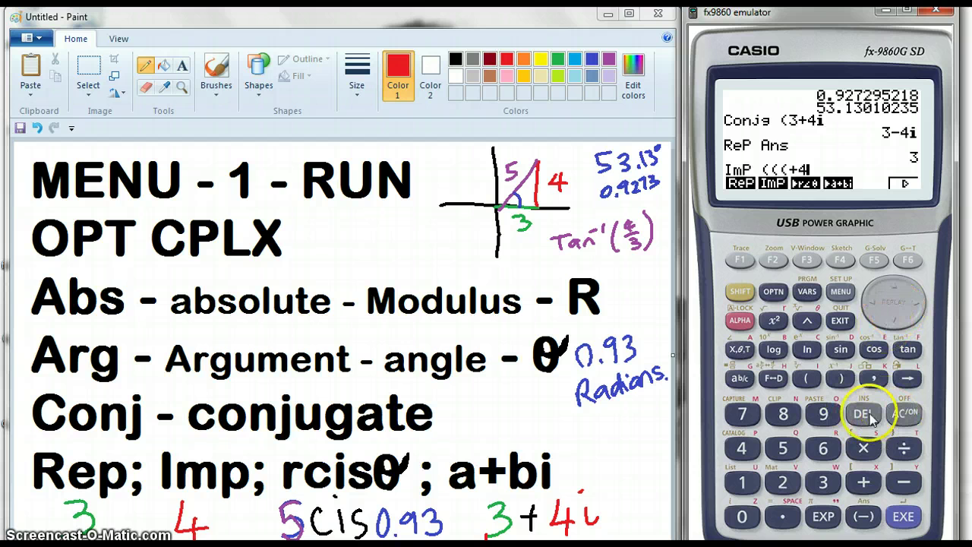
pyautogui.click(866, 414)
pyautogui.click(866, 415)
pyautogui.click(866, 414)
# - Finish ImP(3+4i and evaluate it, giving the imaginary part 4
pyautogui.click(822, 483)
pyautogui.click(863, 482)
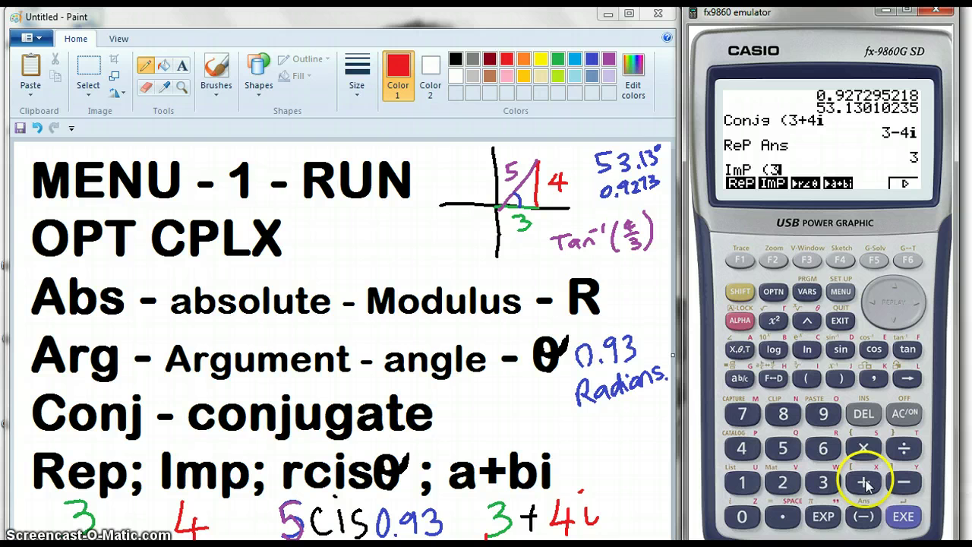
pyautogui.click(741, 448)
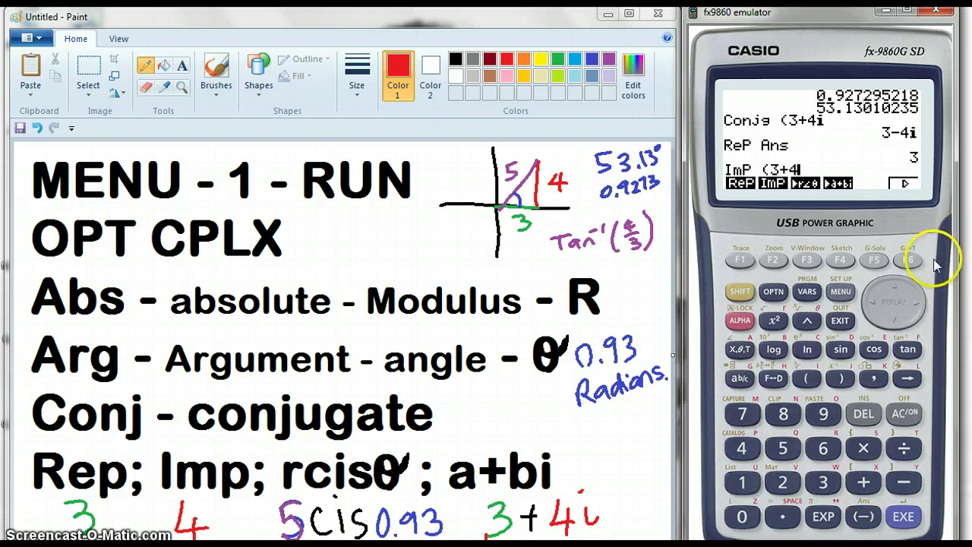
pyautogui.click(909, 260)
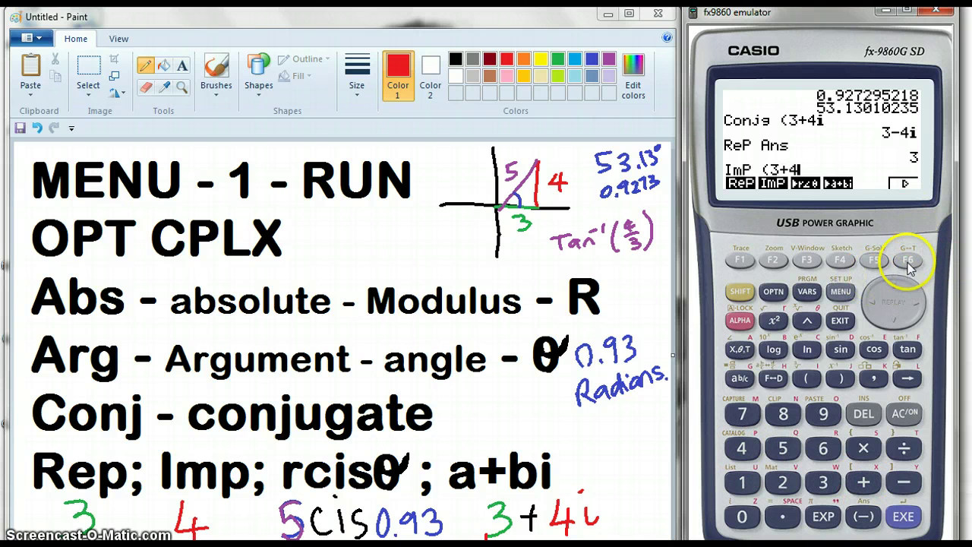
pyautogui.click(743, 259)
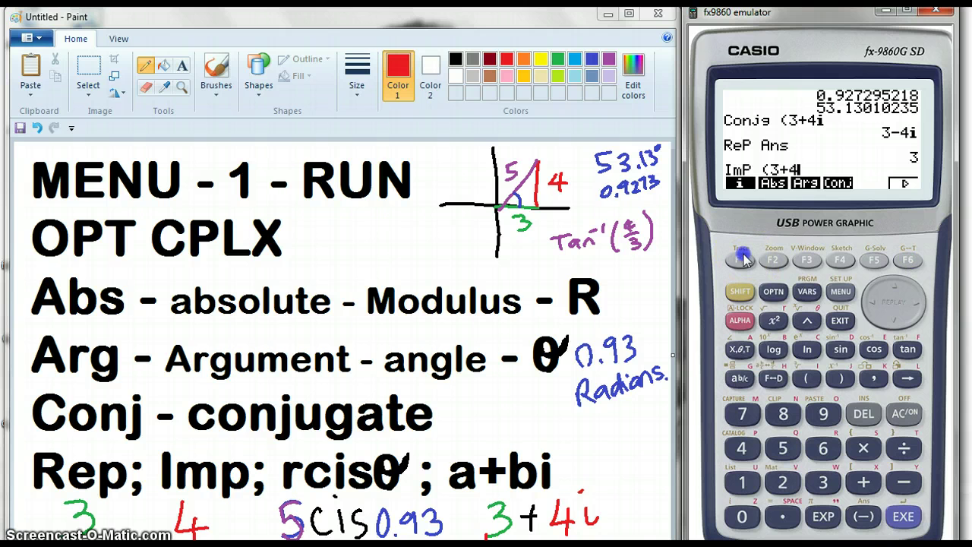
pyautogui.click(903, 516)
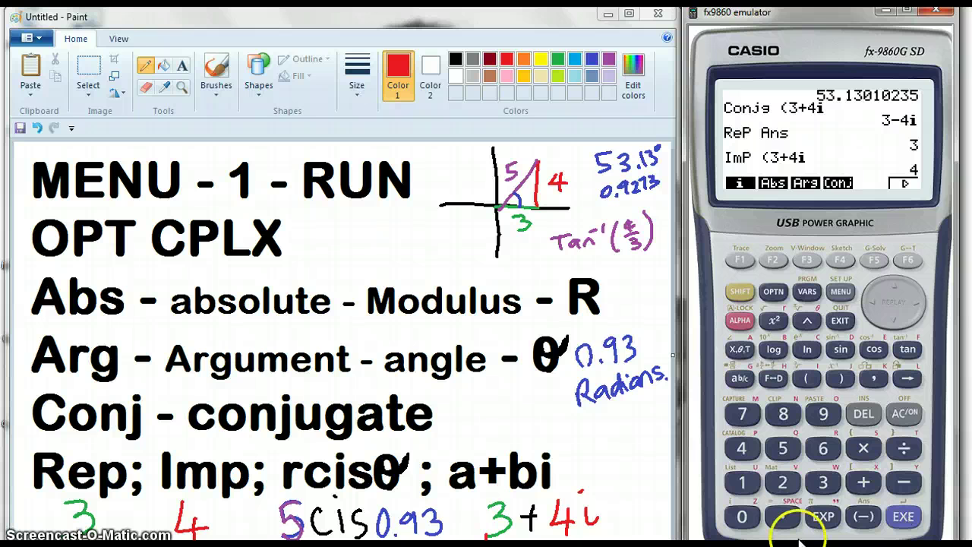
# - Begin entering 3+4i again for the form conversions
pyautogui.click(823, 482)
pyautogui.click(742, 448)
pyautogui.click(740, 264)
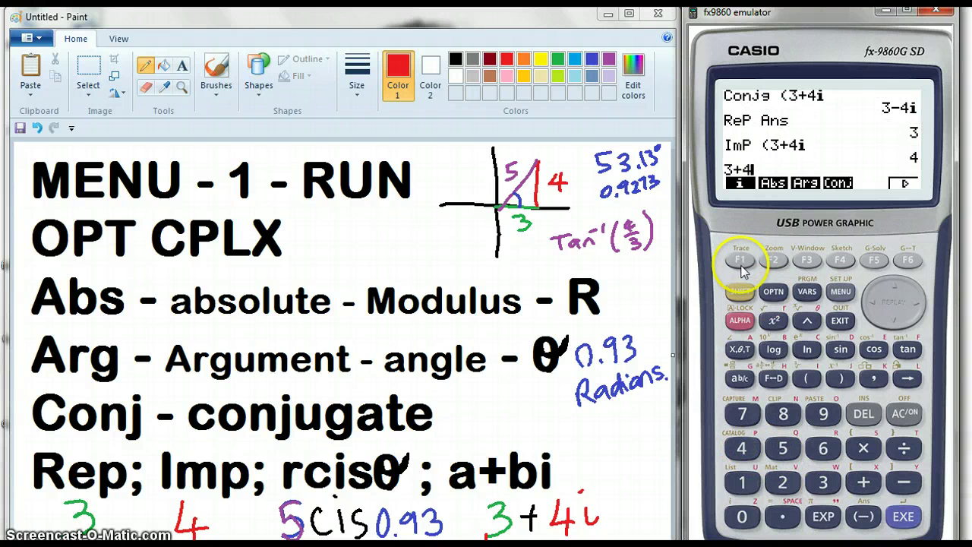
# - Convert 3+4i to polar 5∠53.13010235 with ▶r∠θ, then back with ▶a+bi
pyautogui.click(902, 516)
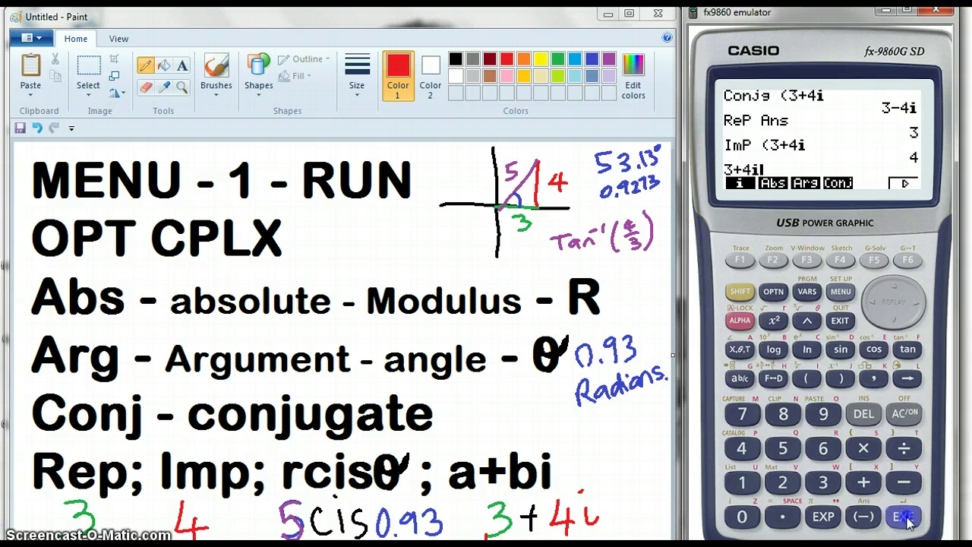
pyautogui.click(908, 260)
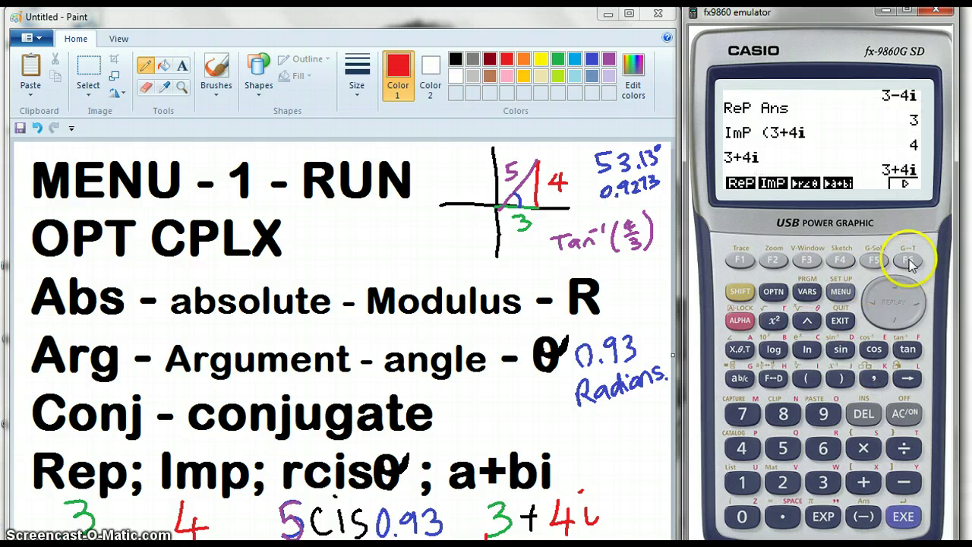
pyautogui.click(806, 261)
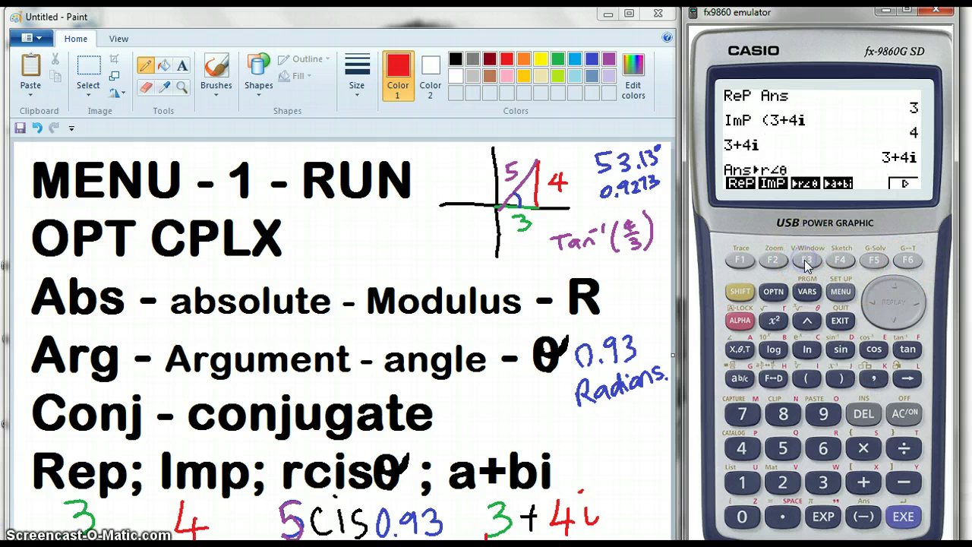
pyautogui.click(905, 519)
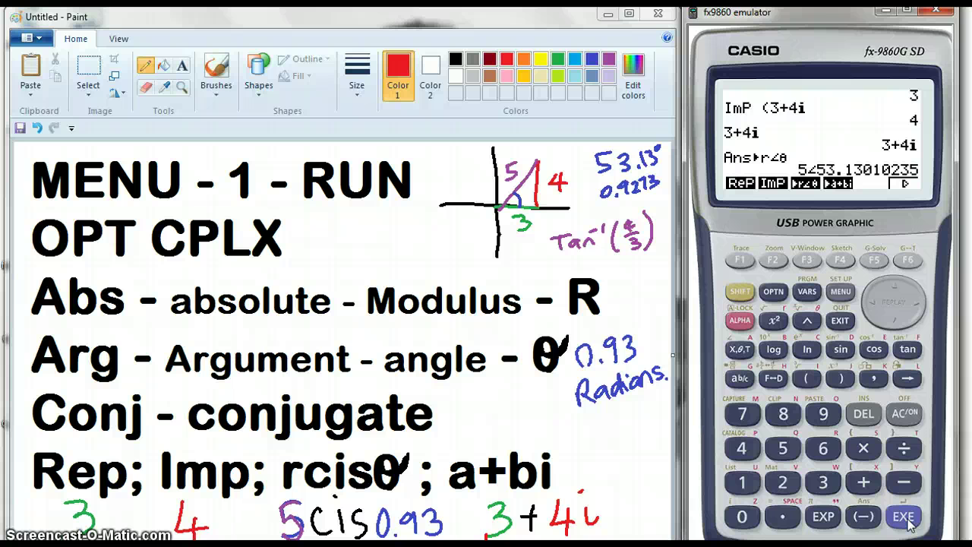
pyautogui.click(846, 261)
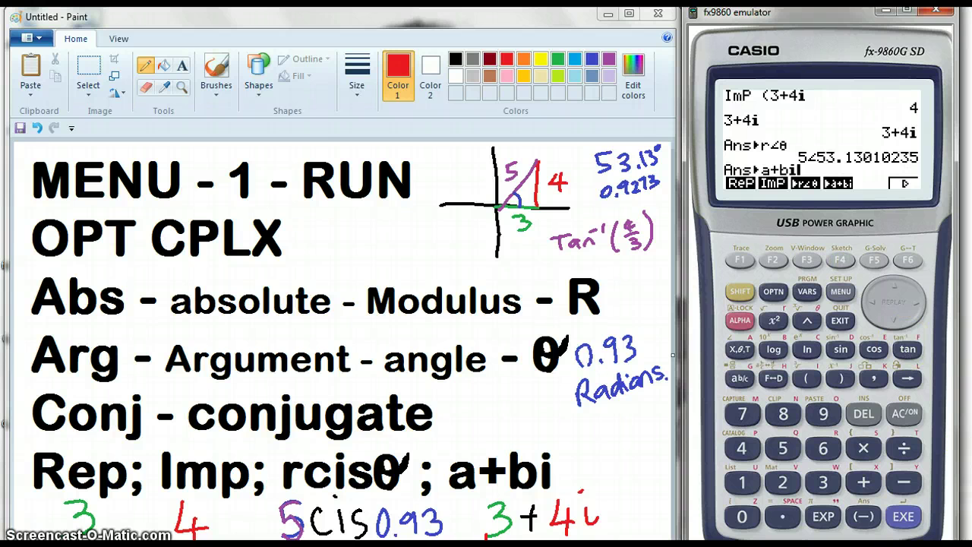
pyautogui.click(907, 516)
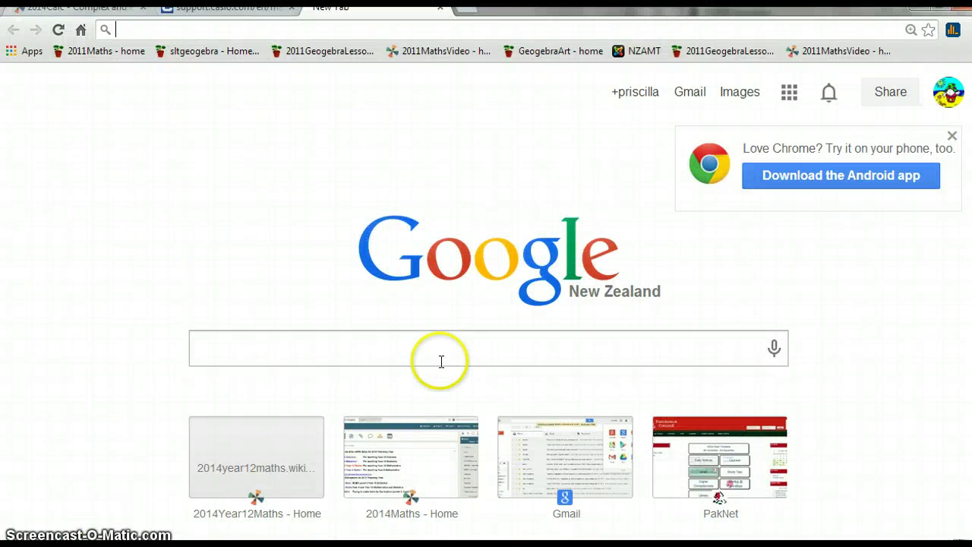
# - Switch to the support.casio.com tab showing the manual at page 108
pyautogui.click(182, 11)
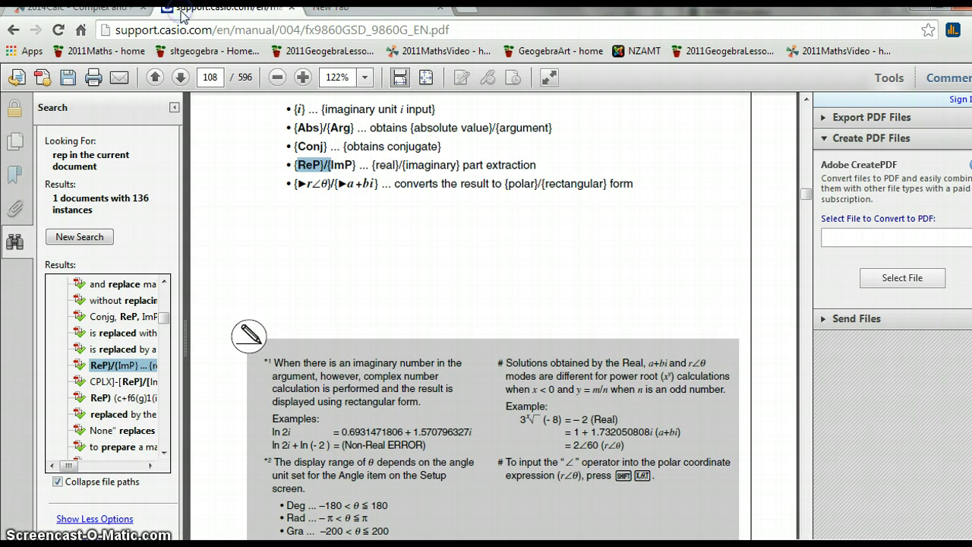